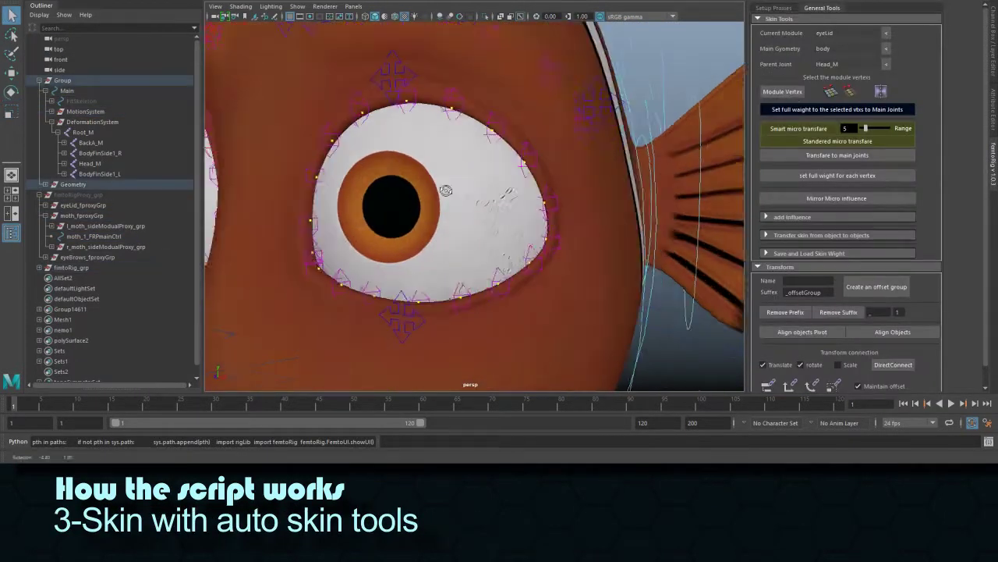
Step: Orbit around the clownfish's eye and back out to frame its whole rigged head
{"action": "left_click_drag", "start_coordinate": [496, 118], "coordinate": [475, 194], "text": "alt"}
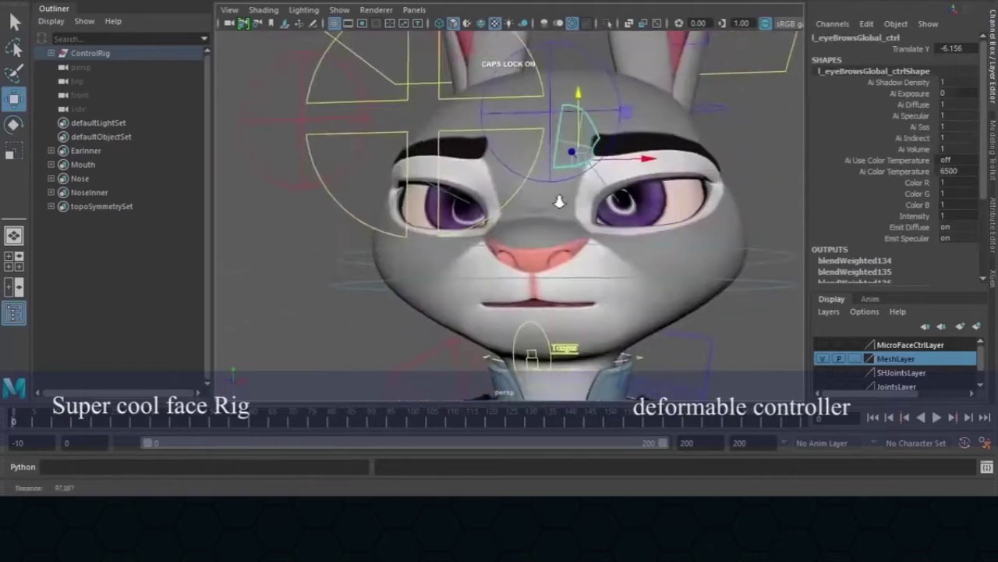
Step: Select the l_eyeLidCrease_upper_1_macro_Ctrl crease control on the mouse's upper eyelid
{"action": "left_click", "coordinate": [616, 144]}
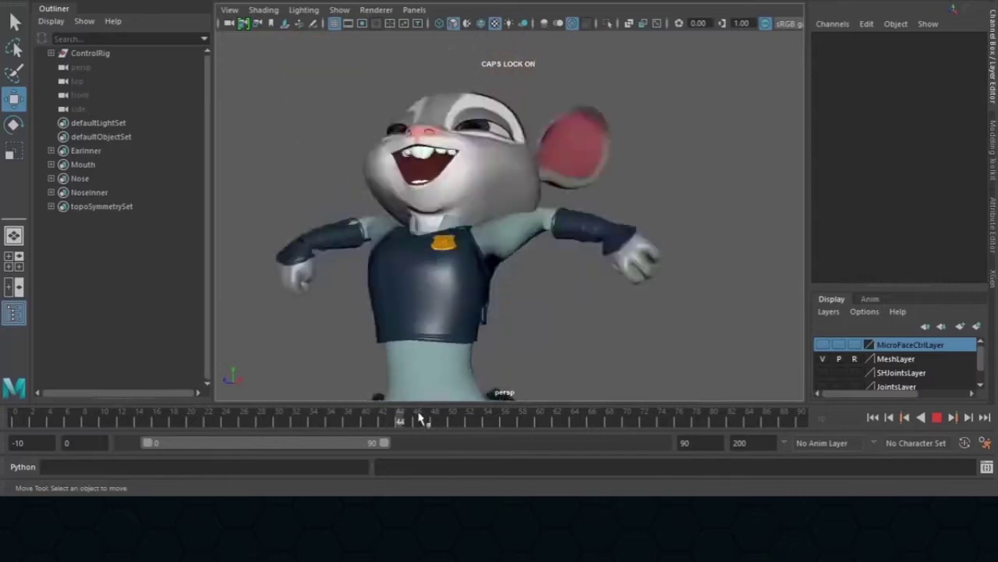
Step: Scrub the mouse's laughing animation forward to frame 60, then back near frame 0
{"action": "left_click_drag", "start_coordinate": [327, 421], "coordinate": [713, 421]}
{"action": "left_click_drag", "start_coordinate": [129, 421], "coordinate": [296, 424]}
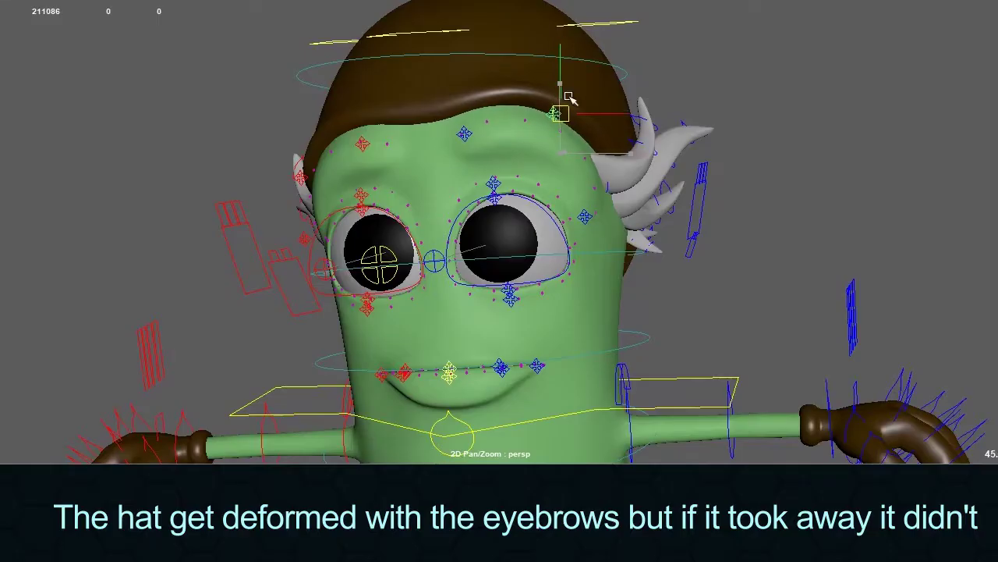
Step: Orbit to the green character's side and pull its hat control upward to deform the hat
{"action": "mouse_move", "coordinate": [384, 88]}
{"action": "left_mouse_down", "text": "alt"}
{"action": "mouse_move", "coordinate": [318, 159]}
{"action": "mouse_move", "coordinate": [629, 132]}
{"action": "left_mouse_up", "text": "alt"}
{"action": "mouse_move", "coordinate": [606, 195]}
{"action": "left_mouse_down"}
{"action": "mouse_move", "coordinate": [606, 156]}
{"action": "mouse_move", "coordinate": [736, 69]}
{"action": "mouse_move", "coordinate": [646, 63]}
{"action": "mouse_move", "coordinate": [595, 115]}
{"action": "mouse_move", "coordinate": [598, 178]}
{"action": "mouse_move", "coordinate": [283, 146]}
{"action": "mouse_move", "coordinate": [687, 31]}
{"action": "left_mouse_up"}
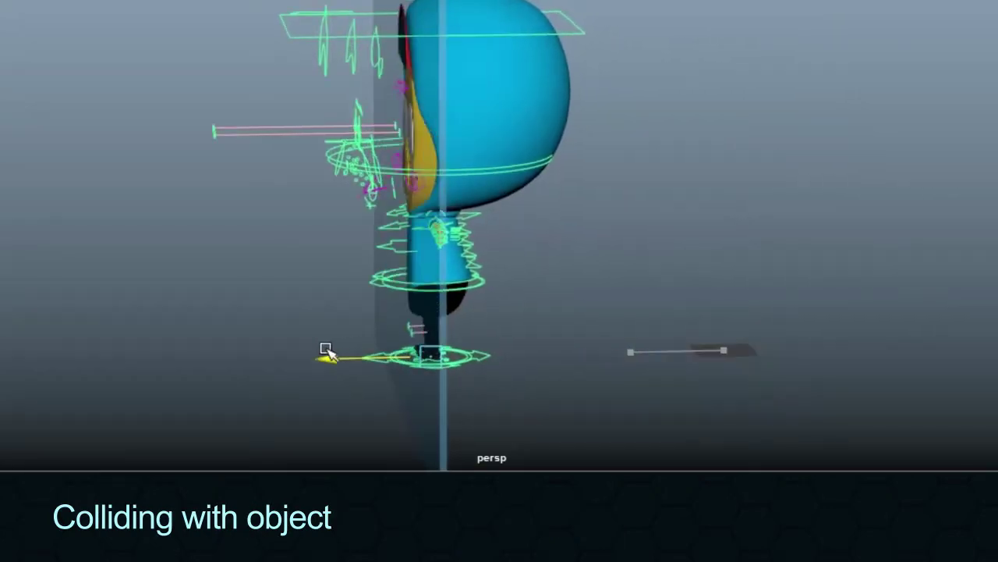
Step: Switch to the Rotate tool and orbit from the side to a front view
{"action": "key", "text": "e"}
{"action": "left_click_drag", "start_coordinate": [397, 258], "coordinate": [628, 235], "text": "alt"}
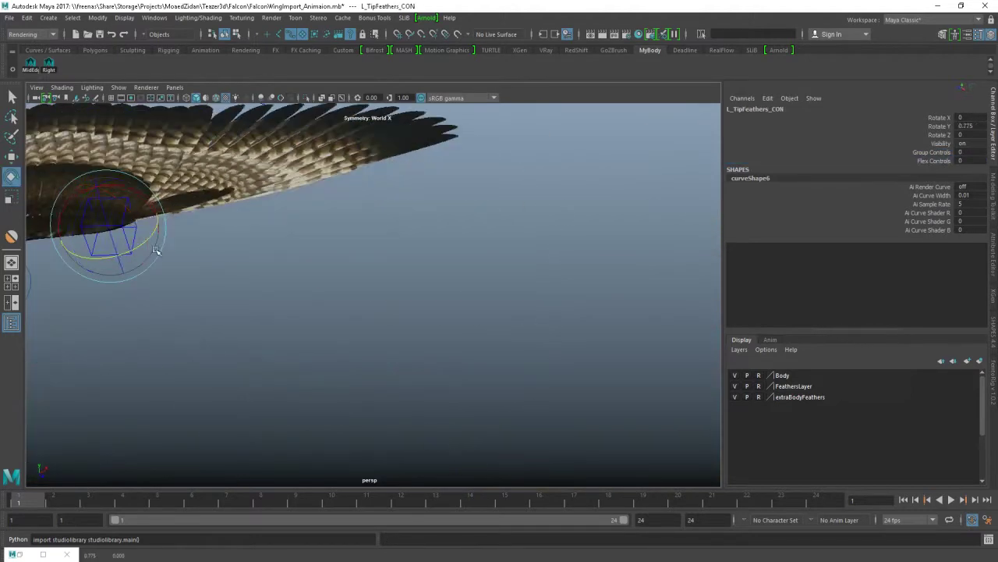
Step: Move the L_Tip_Flex_Feathers control down to flex the falcon's wing-tip feathers
{"action": "left_click", "coordinate": [146, 202]}
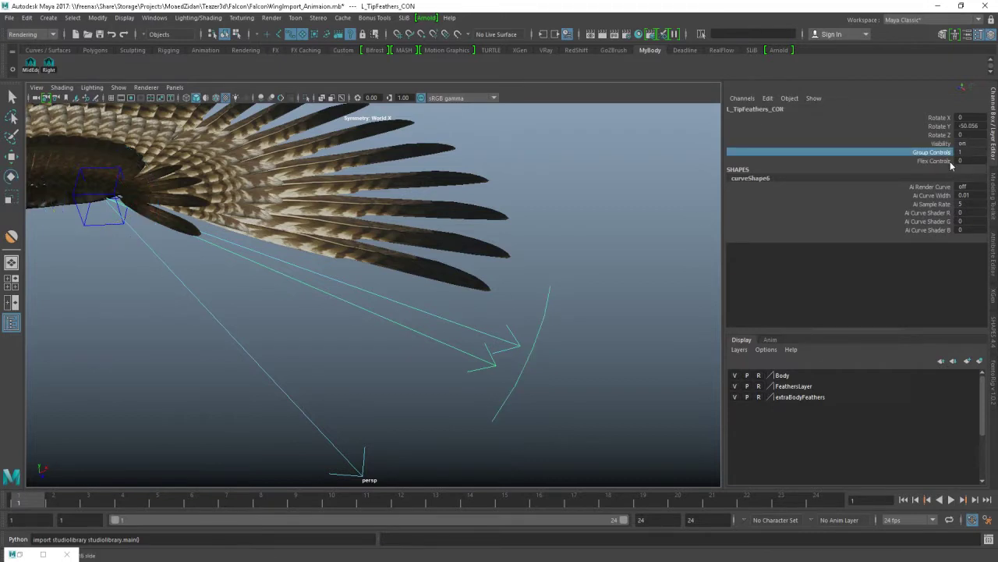
{"action": "left_click_drag", "start_coordinate": [437, 281], "coordinate": [493, 277], "text": "alt"}
{"action": "key", "text": "w"}
{"action": "left_click_drag", "start_coordinate": [630, 330], "coordinate": [452, 166]}
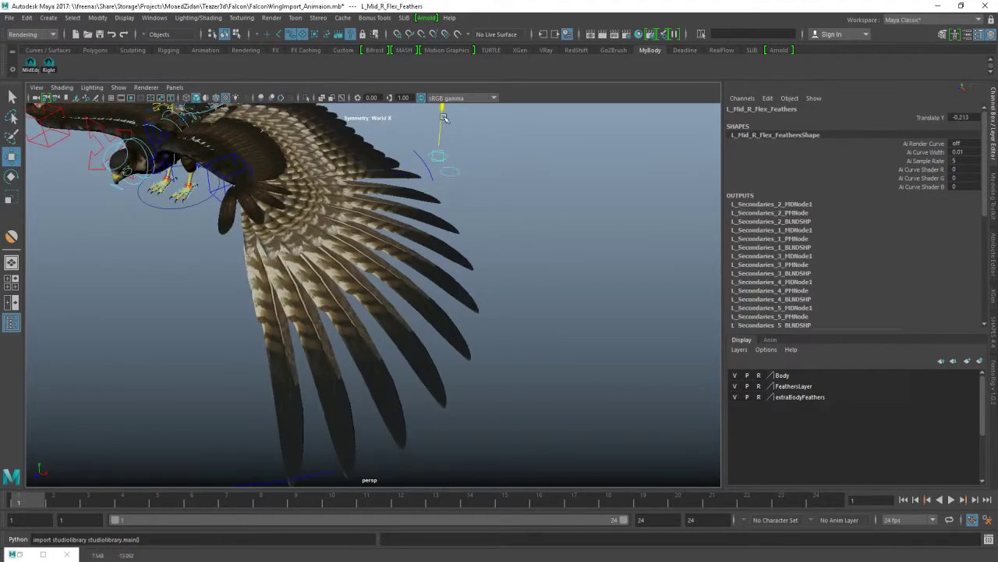
Step: From behind, select L_Shoulder_CON, then the FKTail2_M tail control with the Rotate tool to fan the tail
{"action": "left_click_drag", "start_coordinate": [443, 117], "coordinate": [336, 375], "text": "alt"}
{"action": "left_click", "coordinate": [349, 429]}
{"action": "key", "text": "e"}
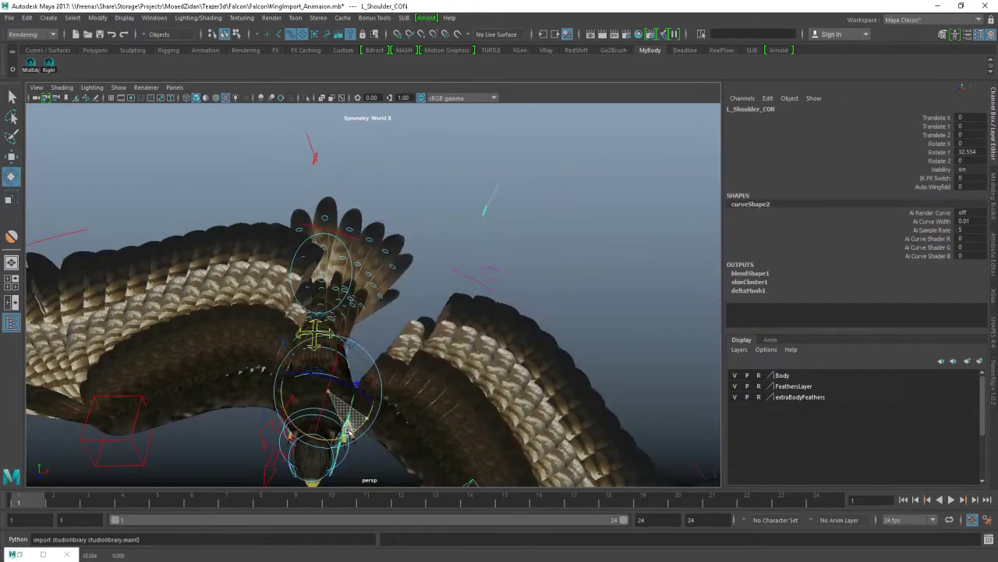
{"action": "key", "text": "q"}
{"action": "left_click", "coordinate": [328, 457]}
{"action": "mouse_move", "coordinate": [328, 456]}
{"action": "left_mouse_down", "text": "alt"}
{"action": "mouse_move", "coordinate": [392, 351]}
{"action": "mouse_move", "coordinate": [468, 148]}
{"action": "left_mouse_up", "text": "alt"}
{"action": "key", "text": "e"}
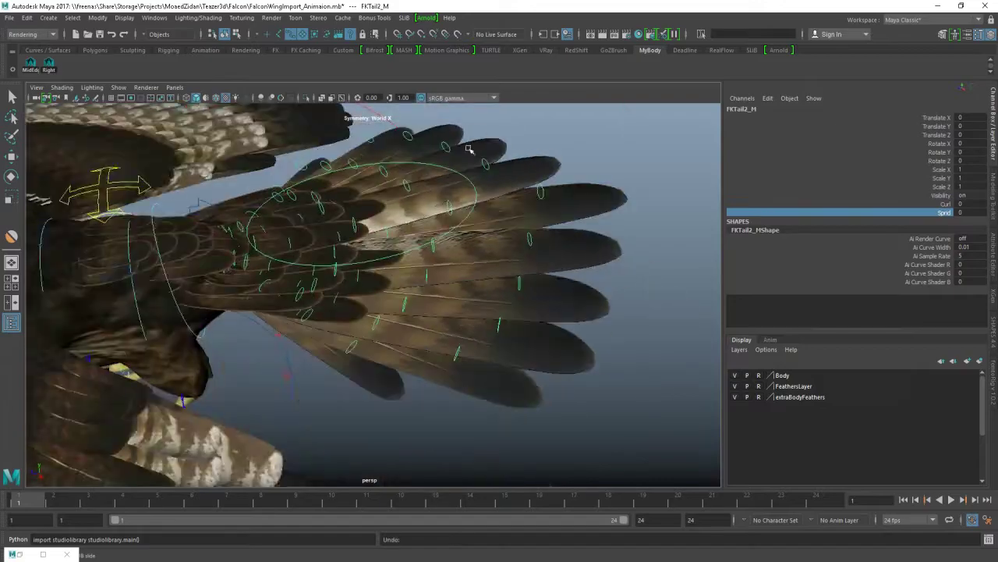